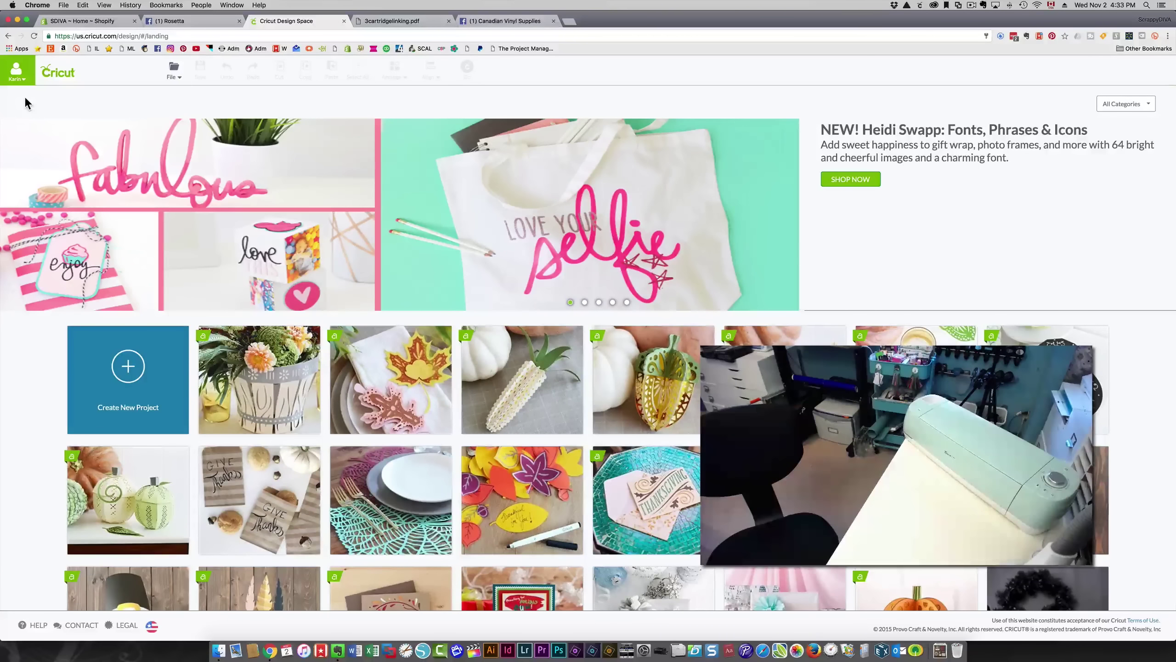
Step: Go to the Link Cartridges page from the account menu
click(16, 73)
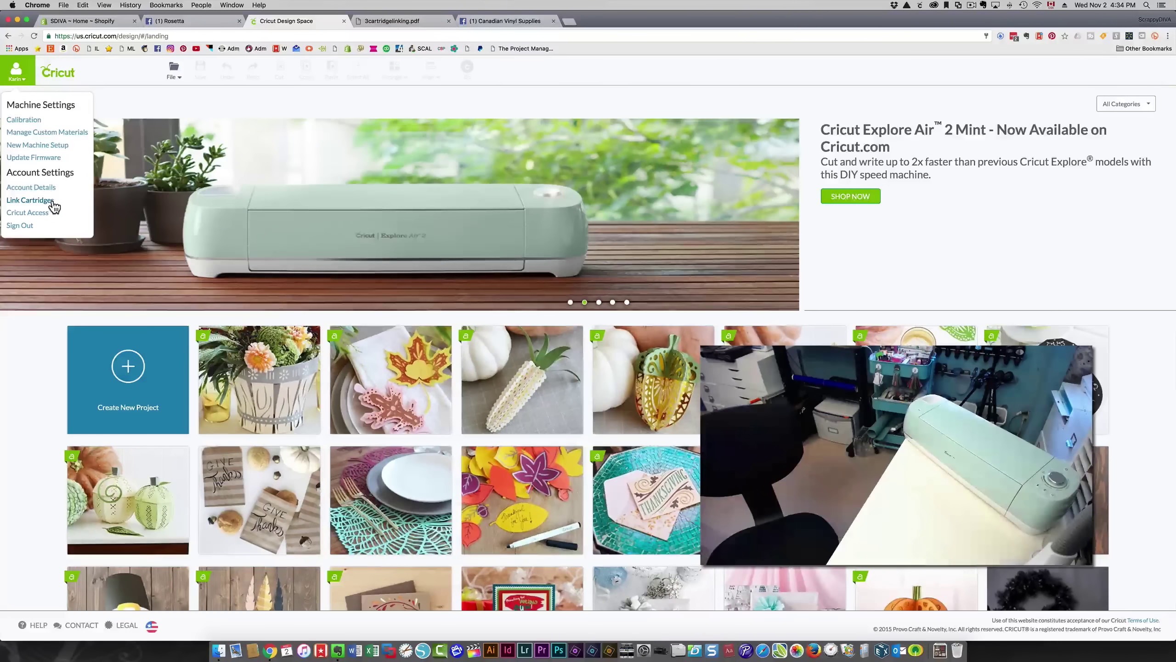
click(30, 200)
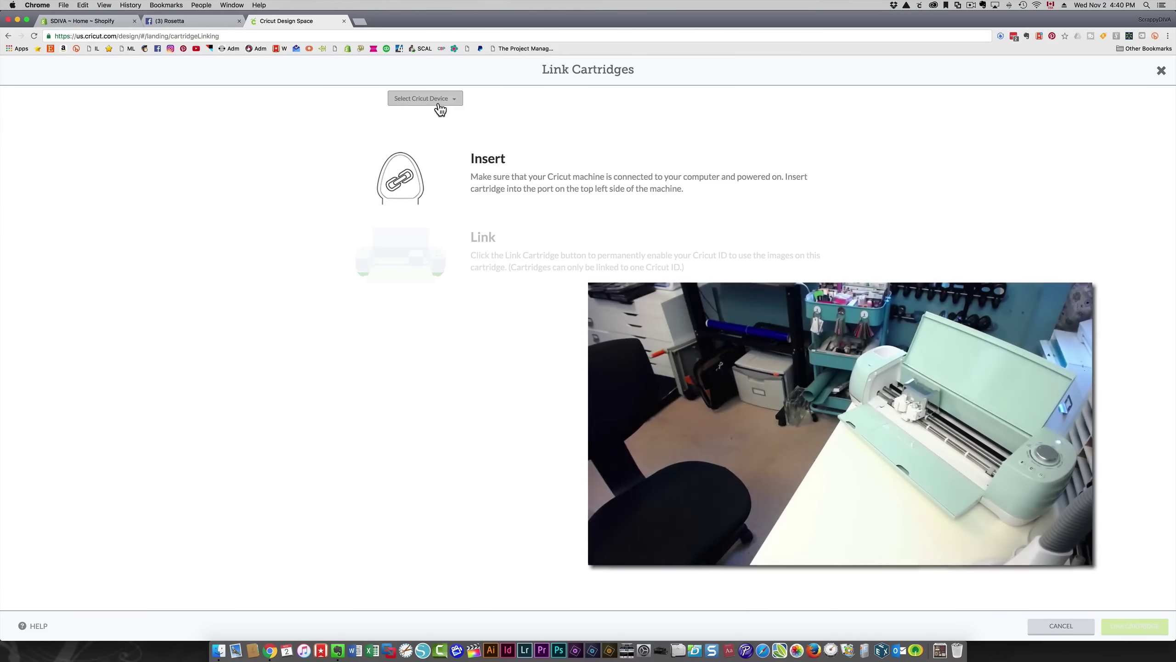
Step: Link the inserted cartridge using the ExploreAir2 machine, then return to the home page
click(437, 106)
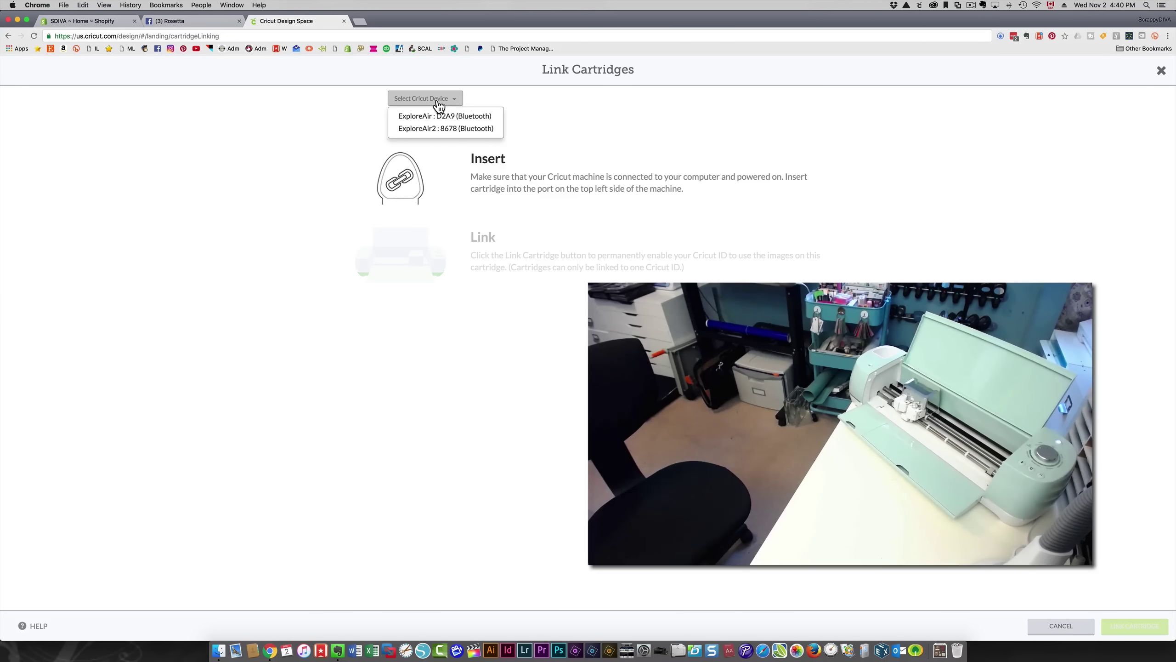
click(477, 131)
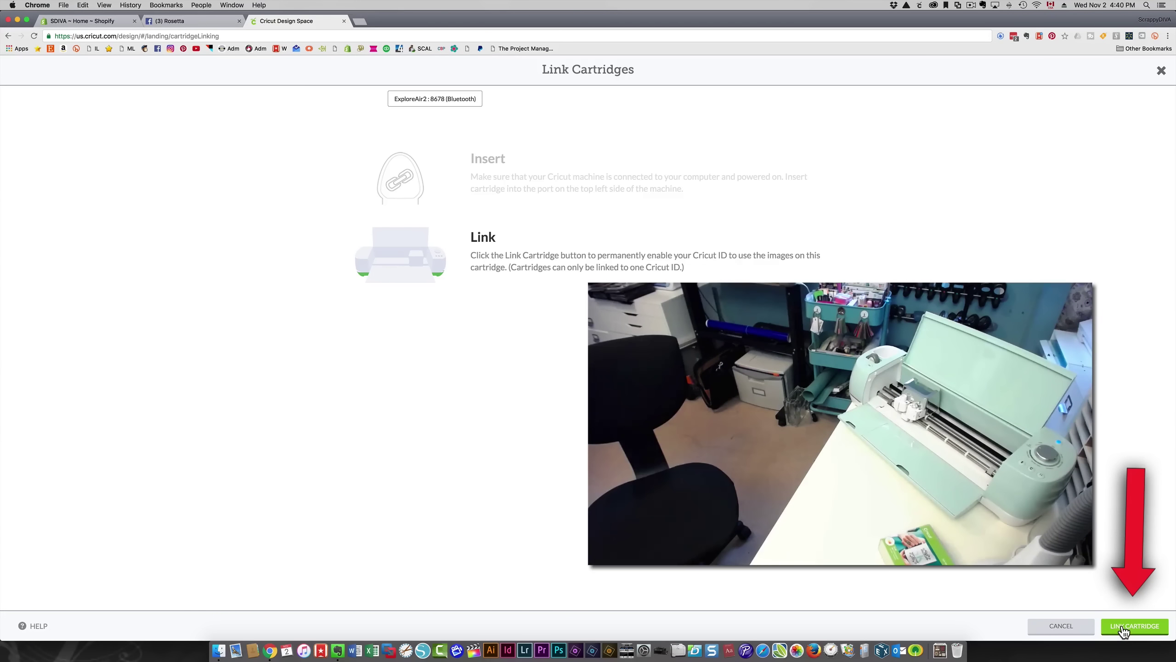
click(1124, 629)
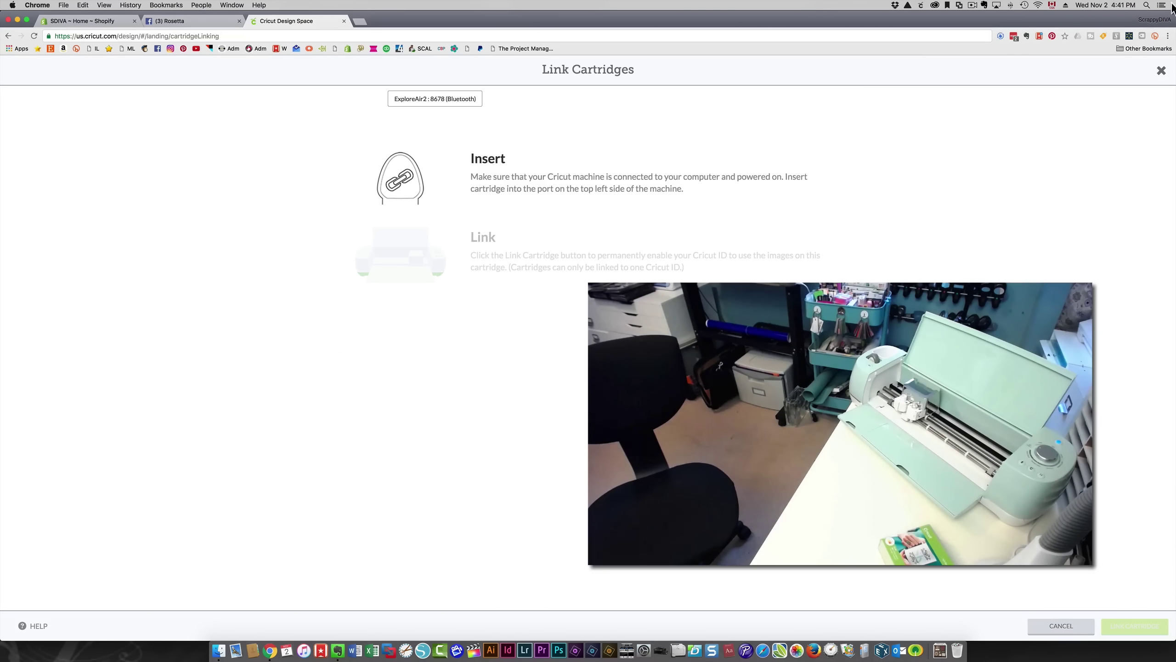
click(1161, 71)
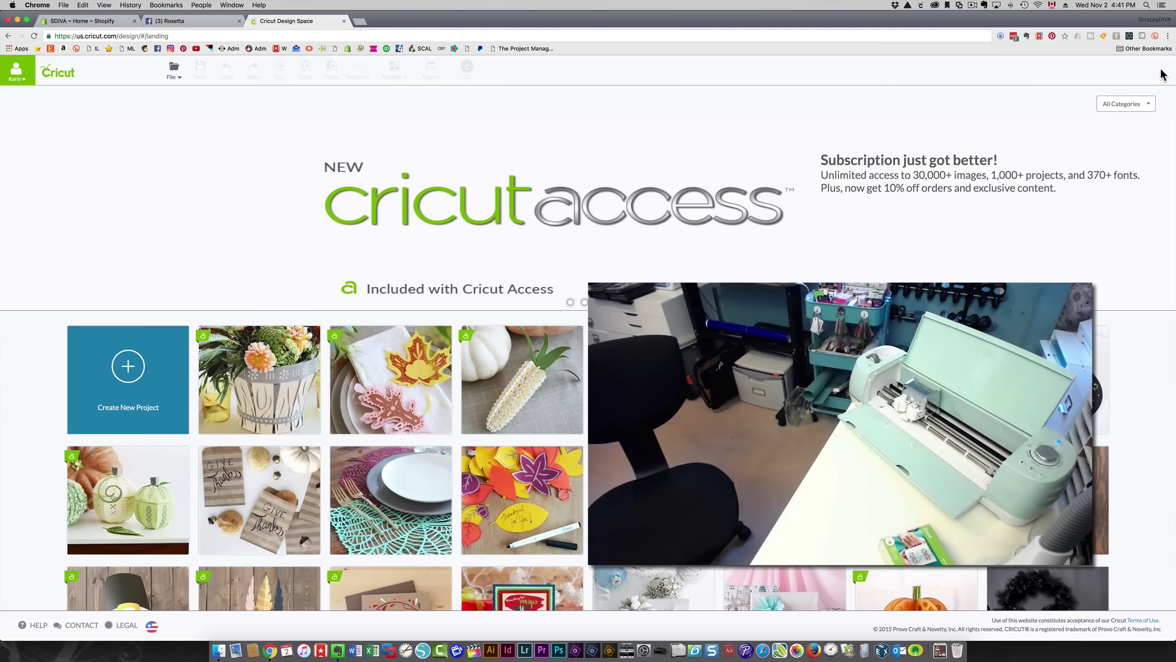
Step: Create a new blank Untitled Project
click(128, 376)
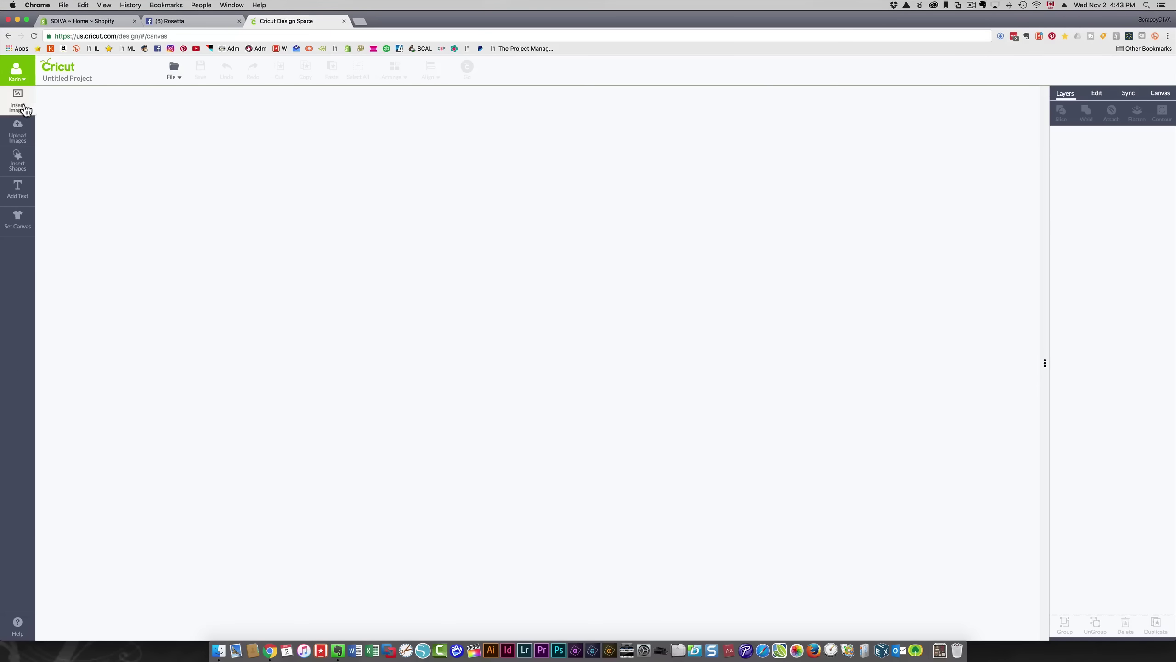
Step: Search the image library's cartridges for 'split'
click(18, 100)
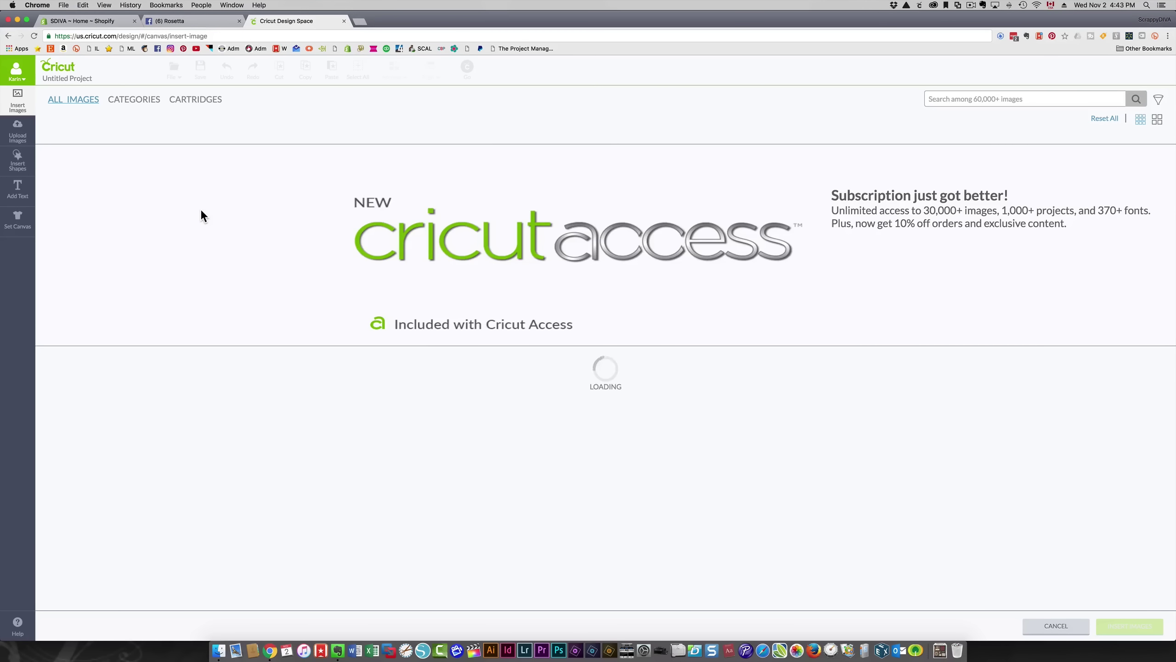
click(199, 103)
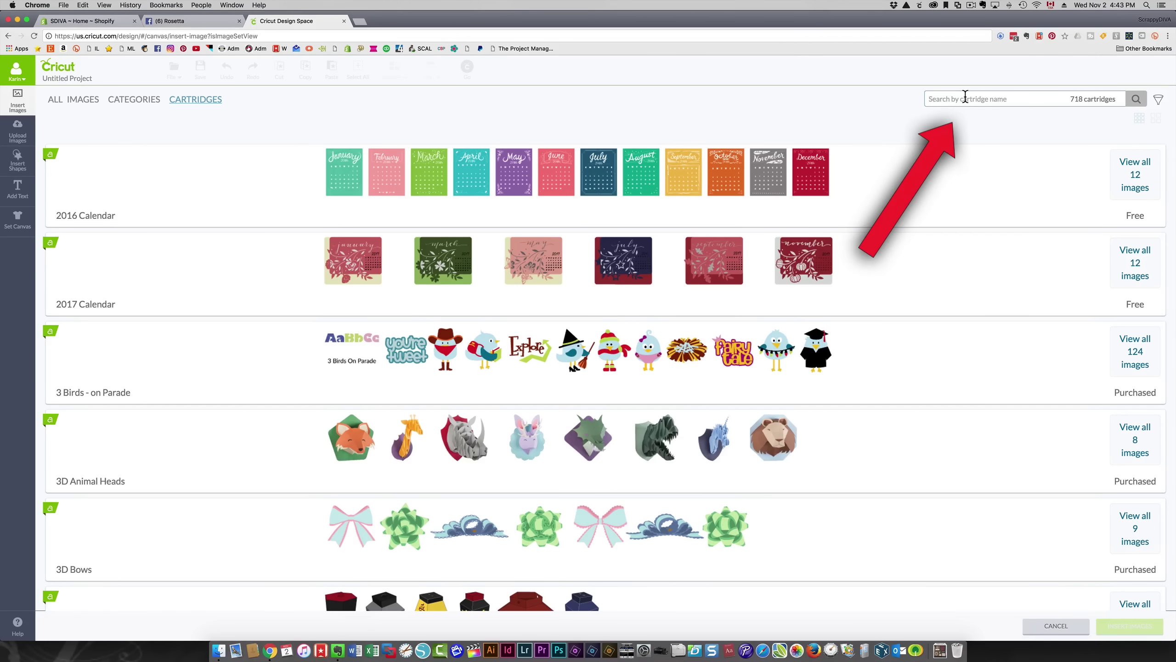
click(965, 96)
text(spli)
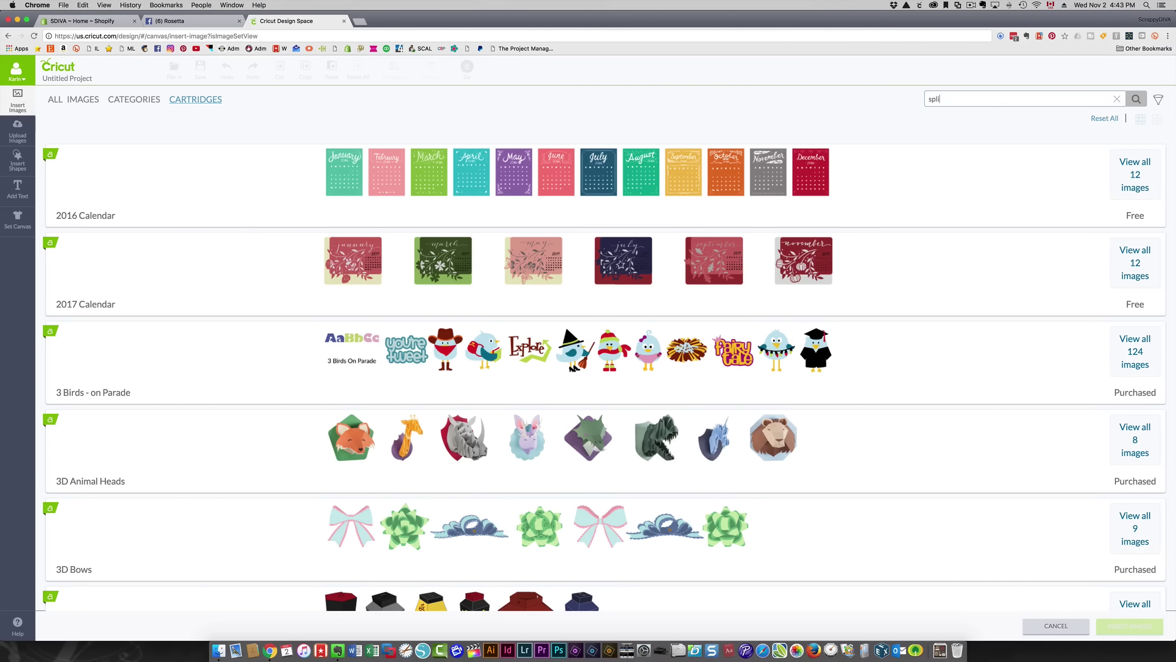
text(t)
key(Return)
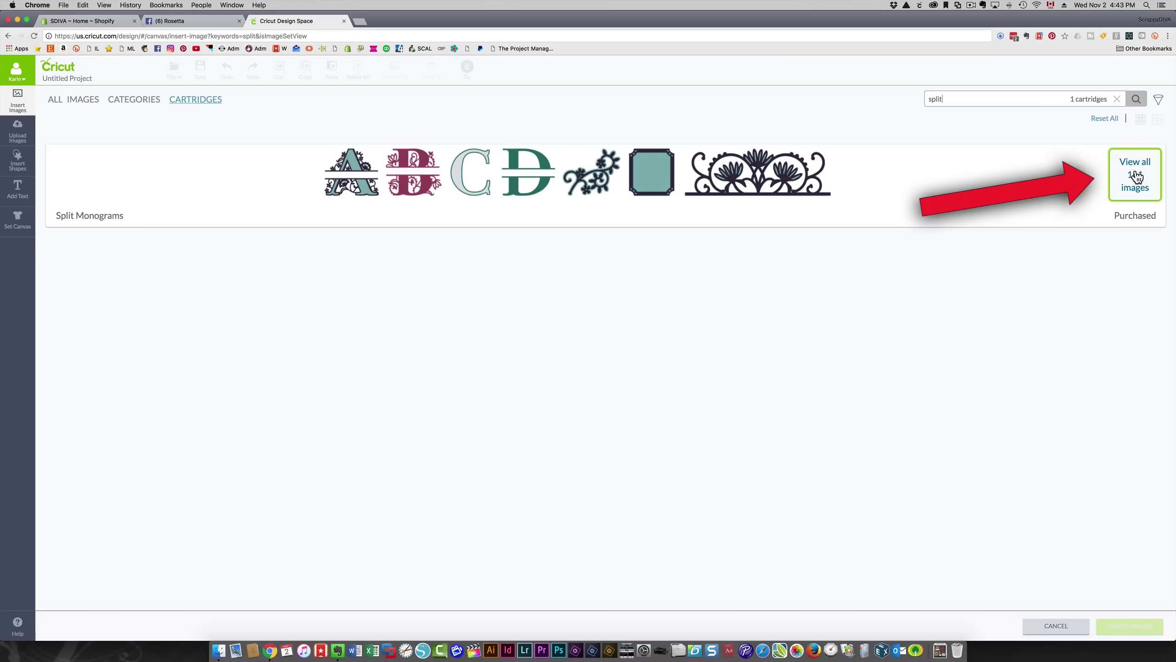
Step: Show all 161 Split Monograms images and select the floral split K
click(1134, 195)
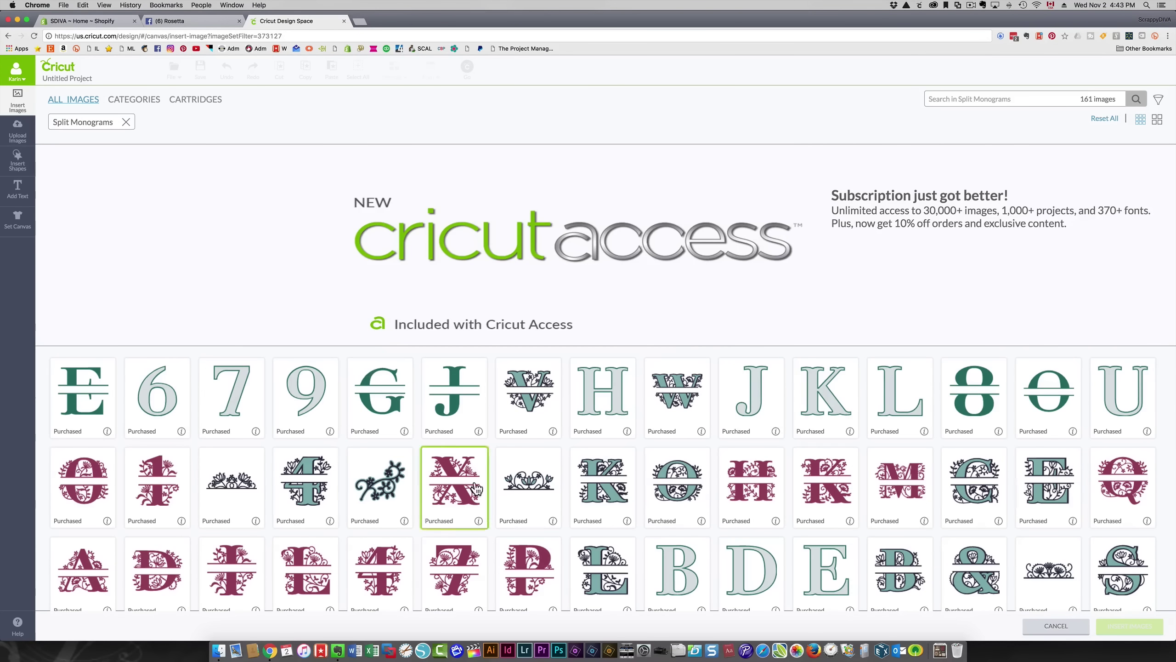
scroll(449, 469, down, 10)
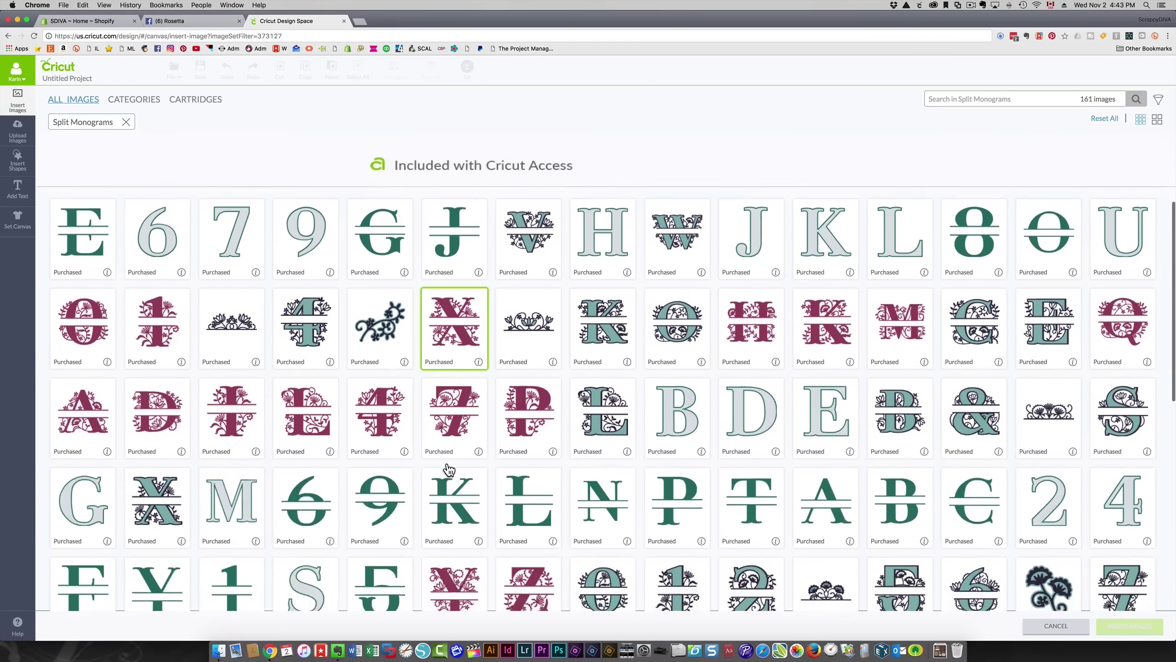
scroll(450, 469, up, 6)
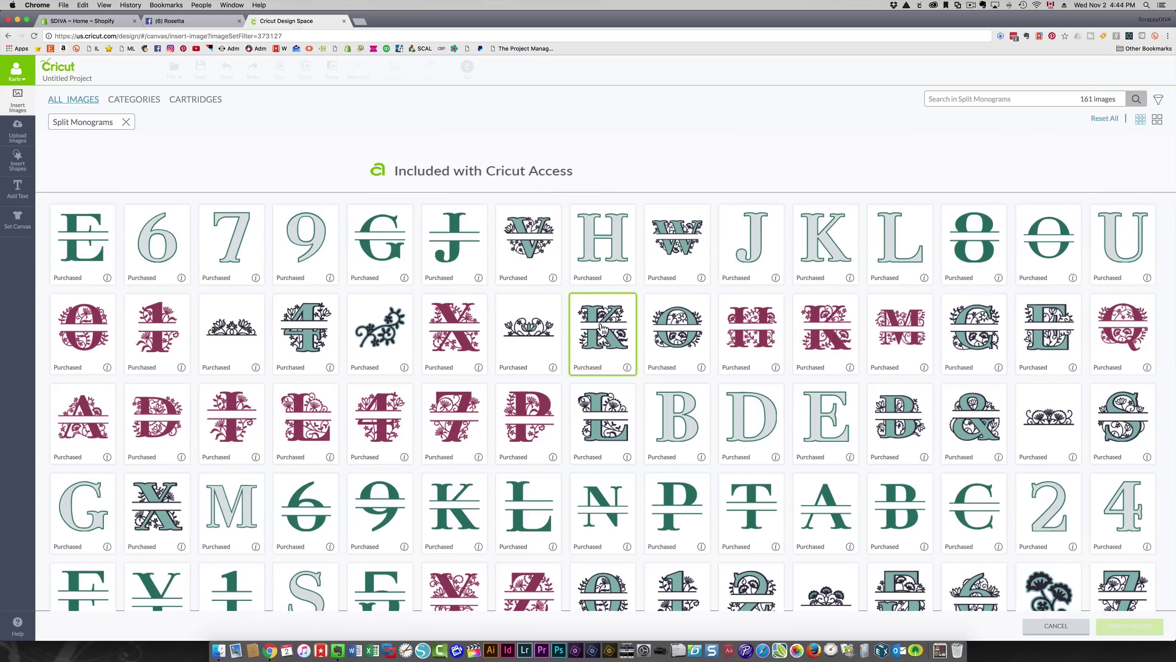
click(597, 328)
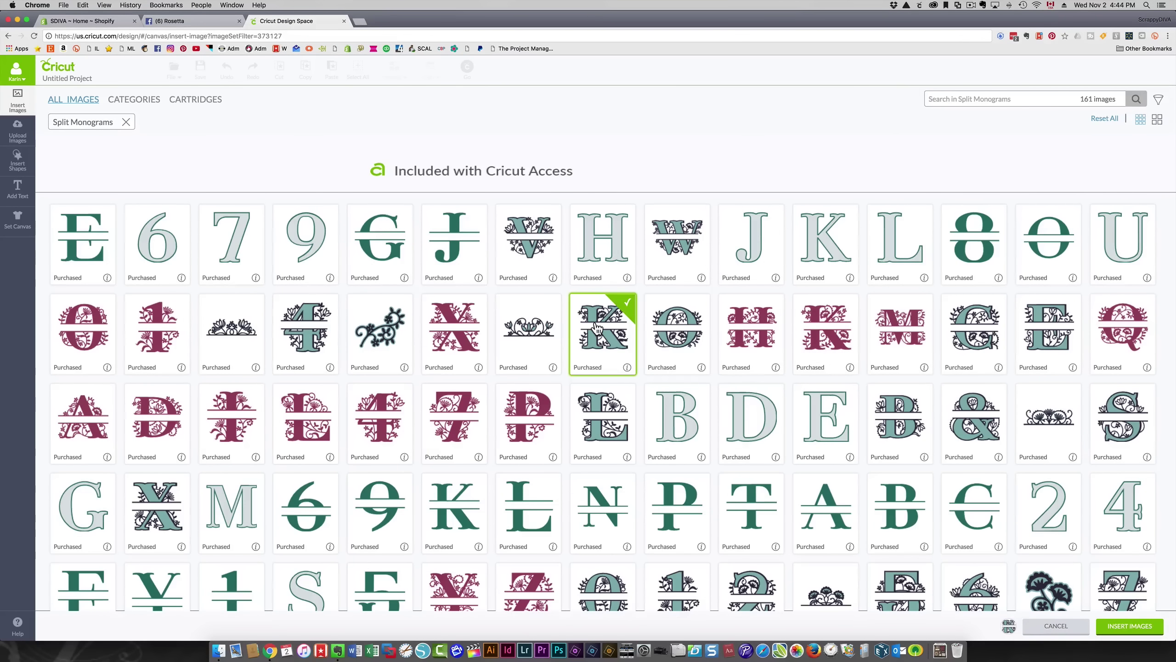
Step: Insert the floral K monogram, move it up and left, and set its height to 4 in
click(1138, 631)
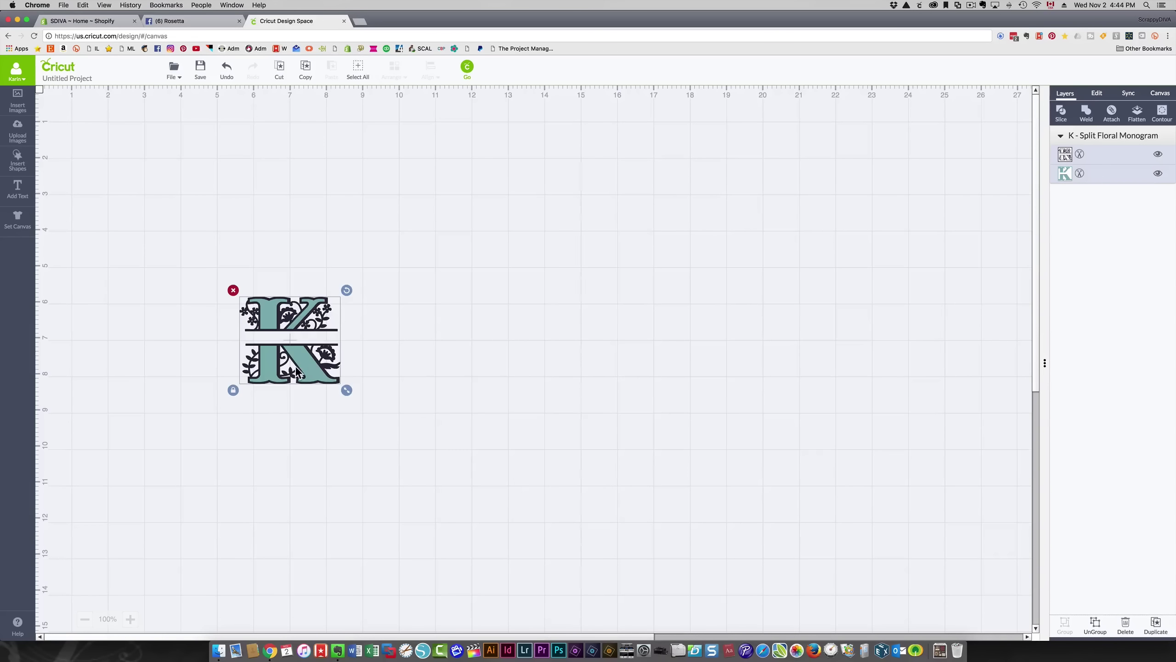
drag(304, 371, 285, 294)
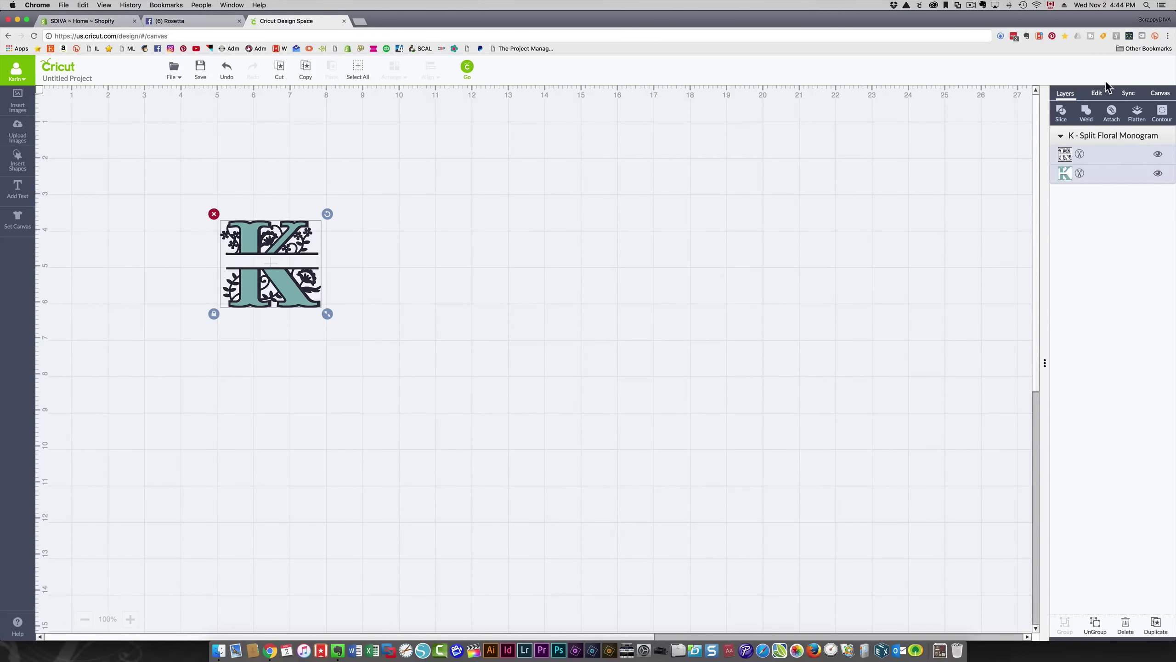
click(1097, 95)
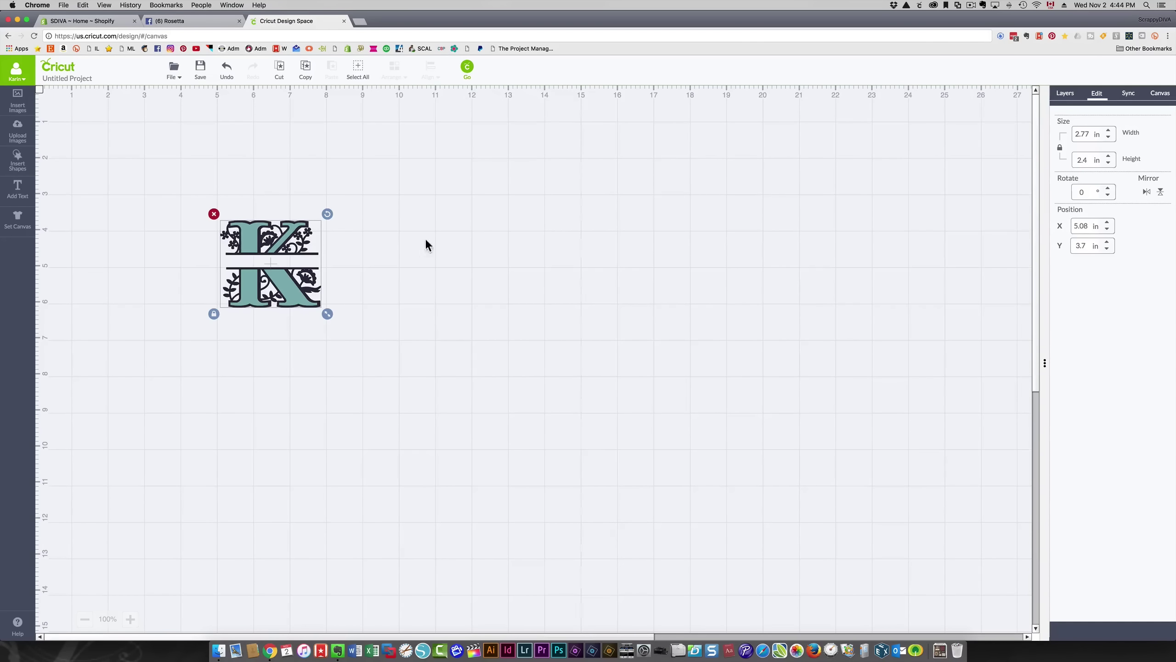
double_click(1093, 163)
text(4)
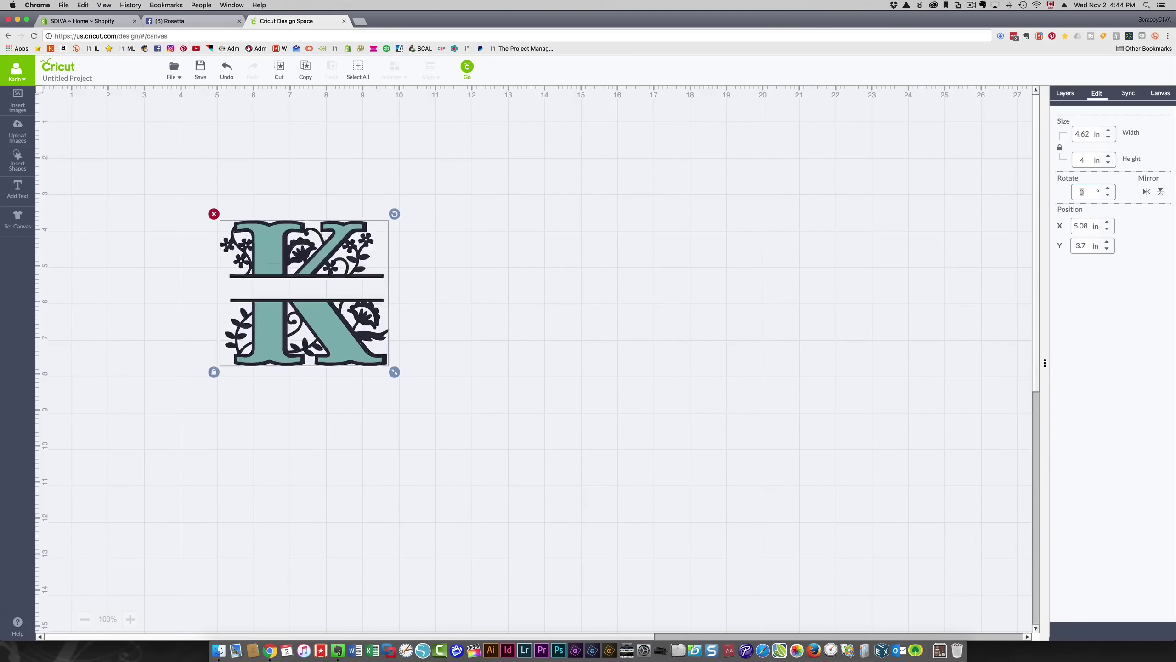
Step: Check the teal K and floral outline layers by toggling each one's visibility off and on
click(1066, 95)
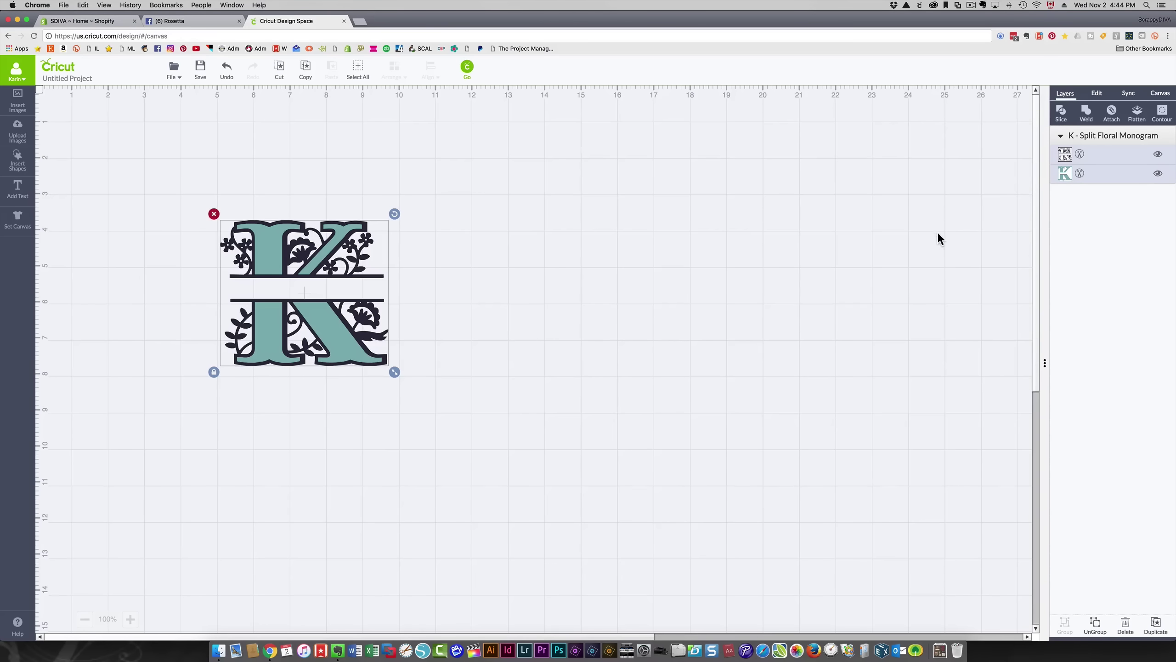
click(1159, 174)
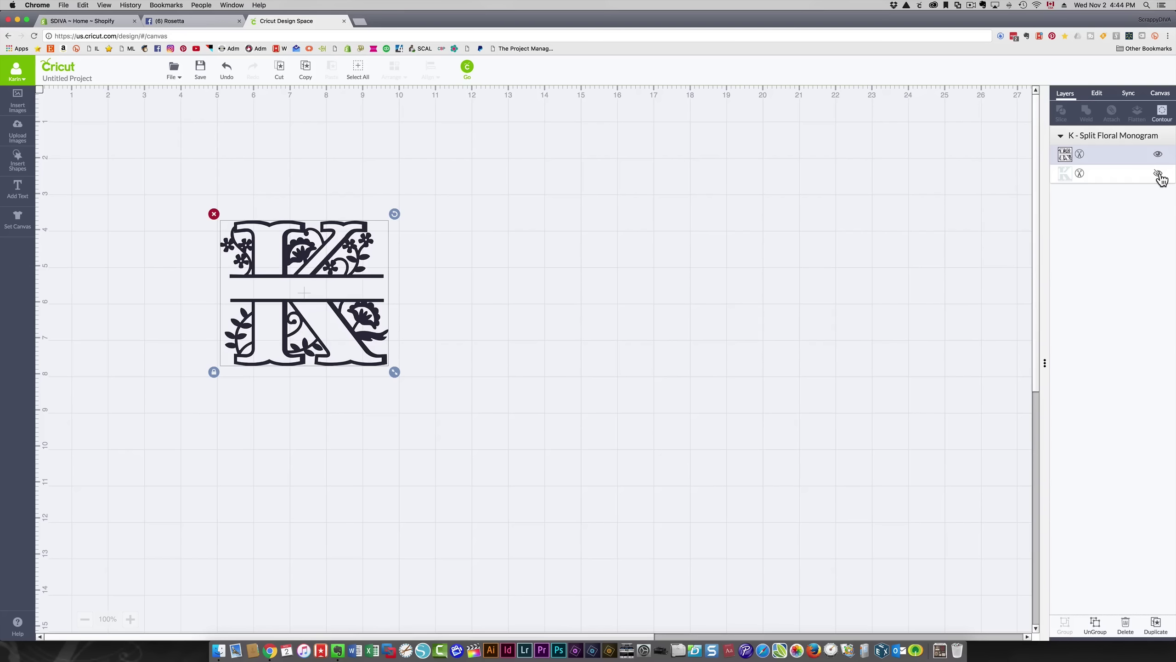
click(1159, 174)
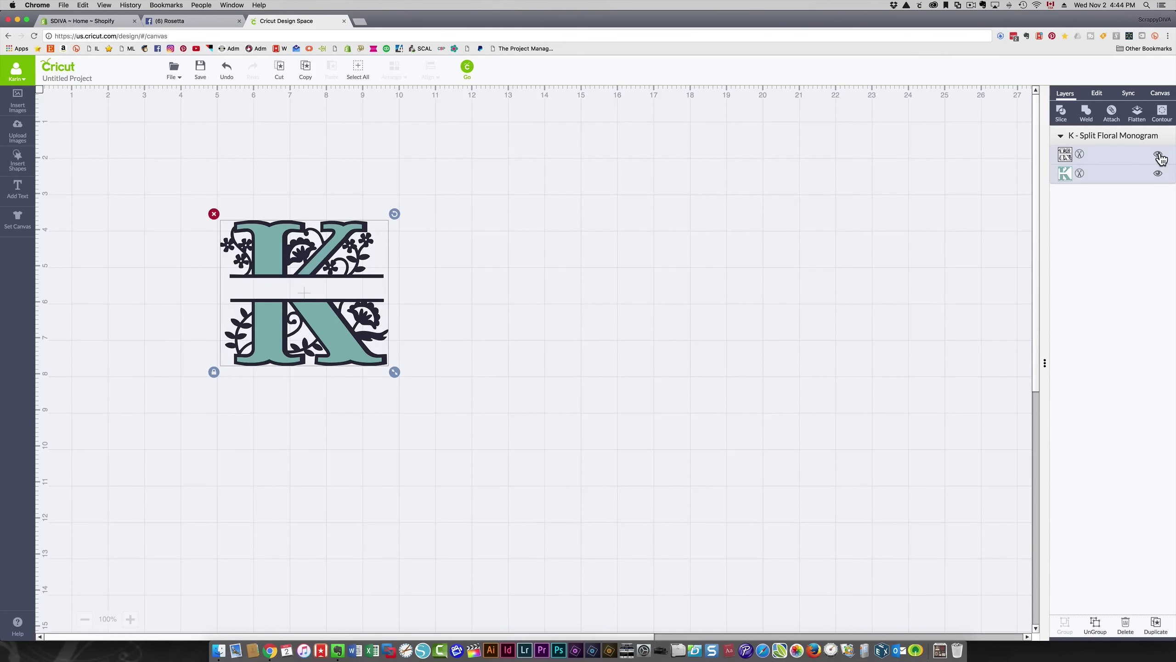
click(1159, 156)
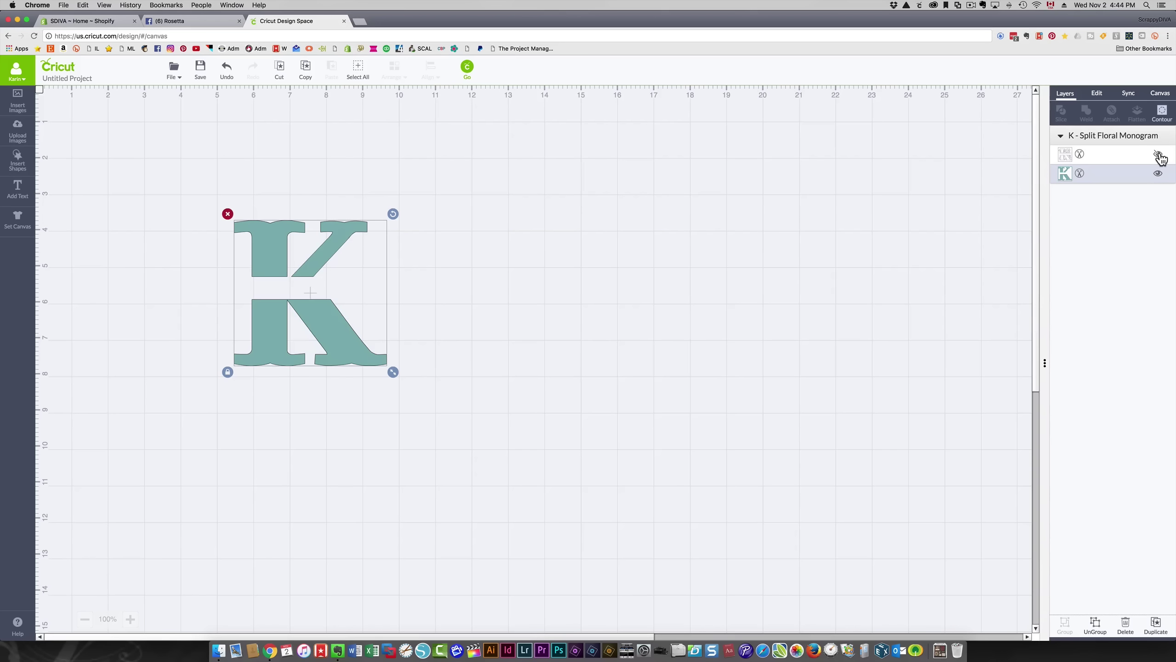
click(1159, 155)
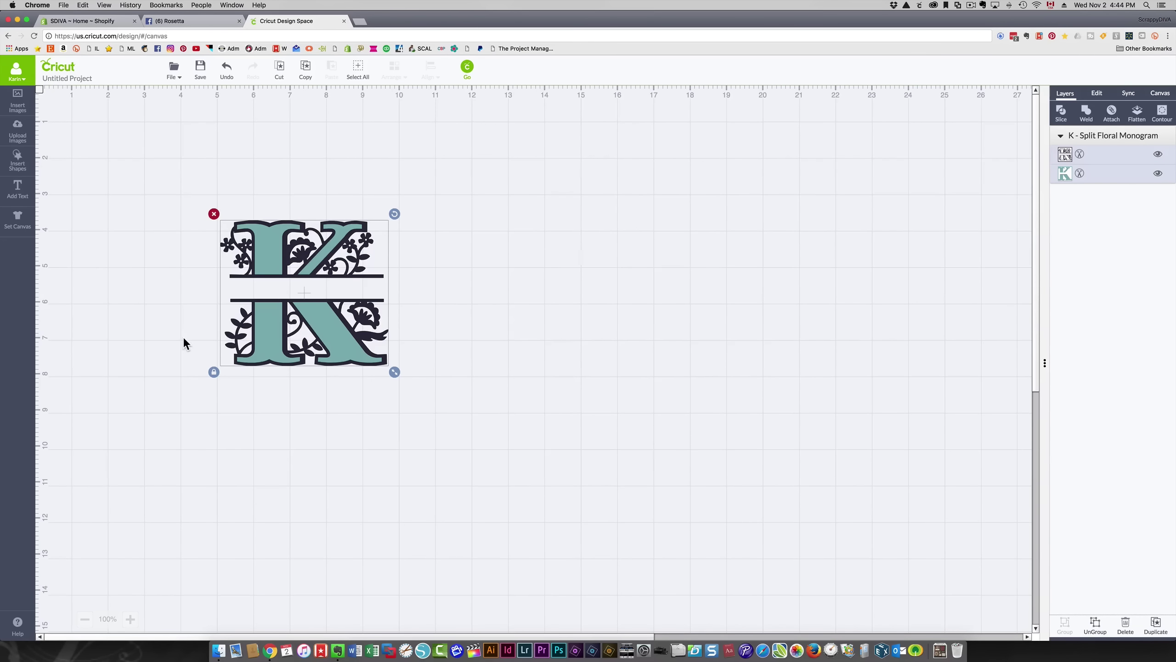
Step: Send the monogram to the mat preview with the Go button
click(467, 68)
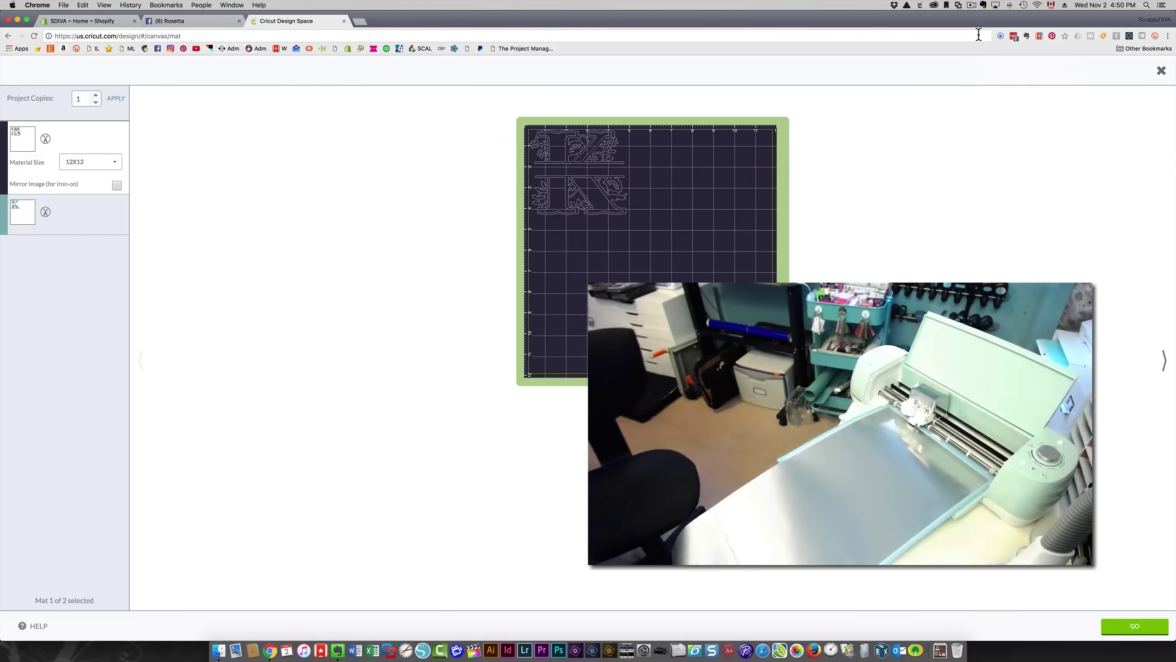
Step: Select the ExploreAir2 as the cutting machine and Adhesive Foil-0.25mm as the material
click(1130, 631)
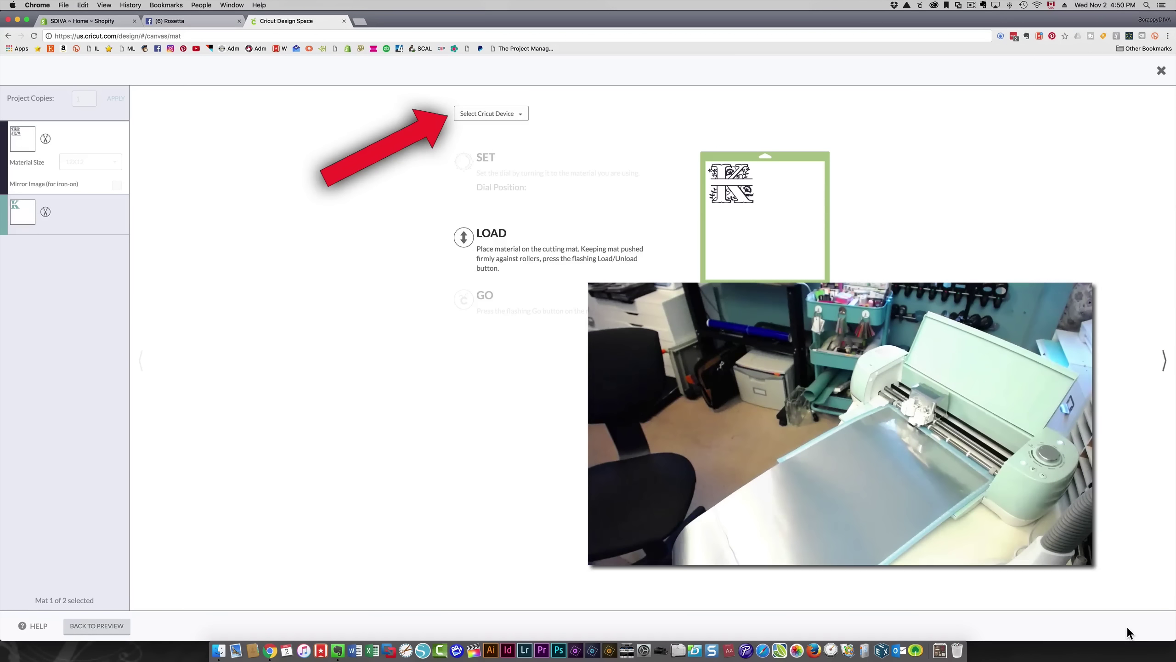
click(526, 116)
click(504, 142)
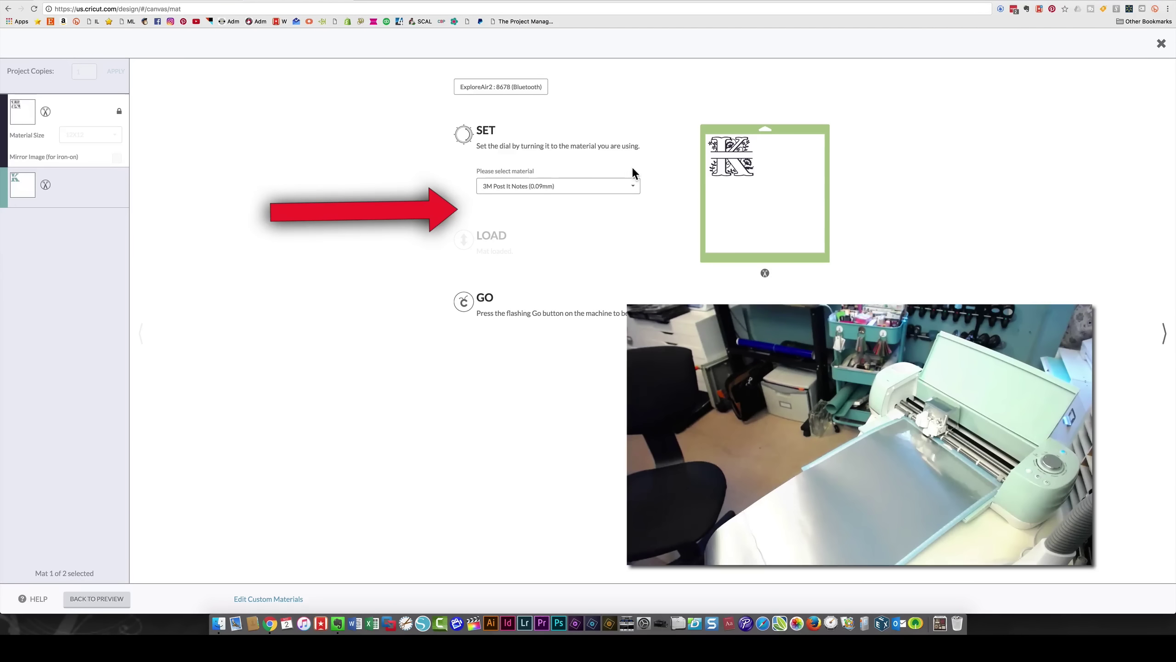
click(612, 195)
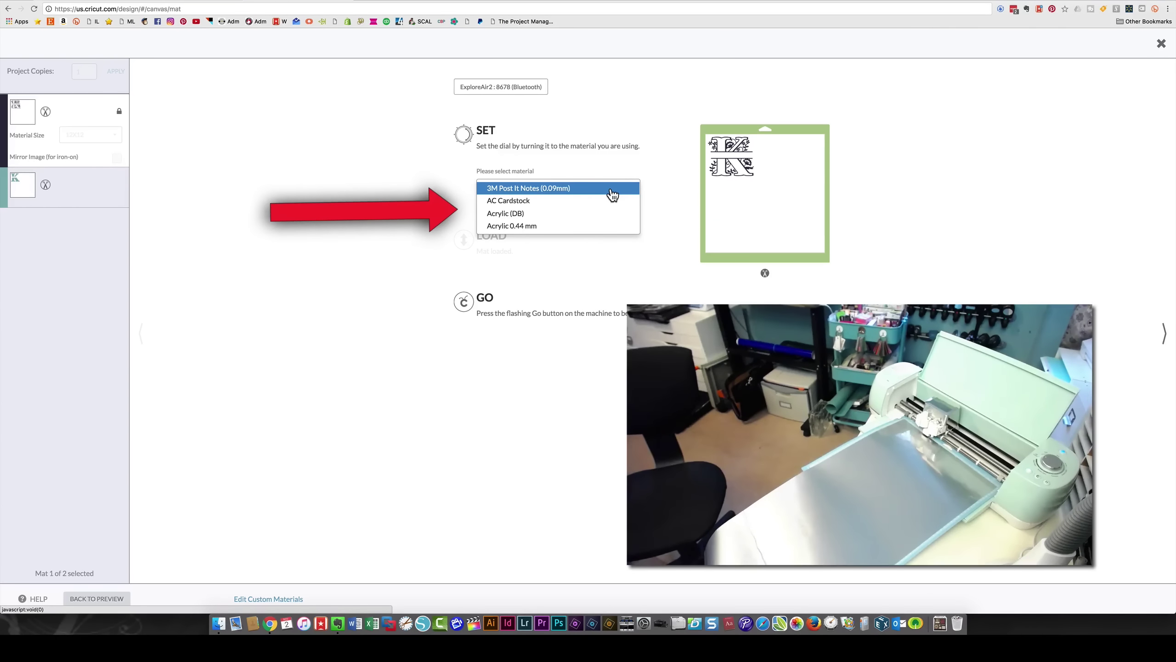
scroll(612, 207, down, 3)
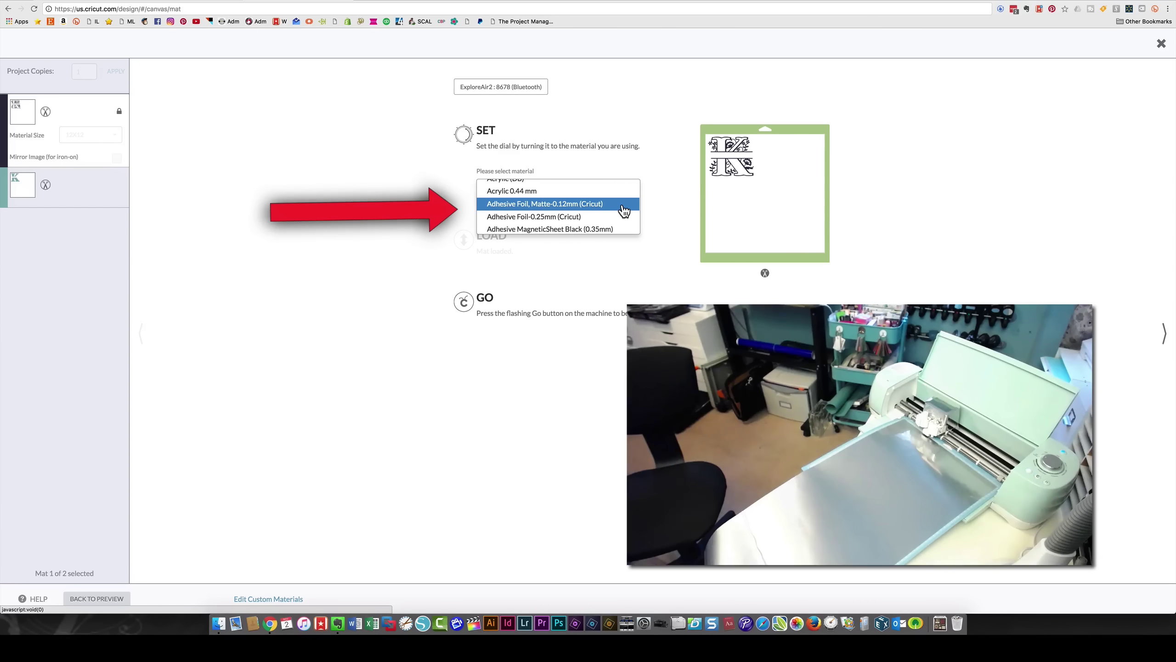
click(594, 217)
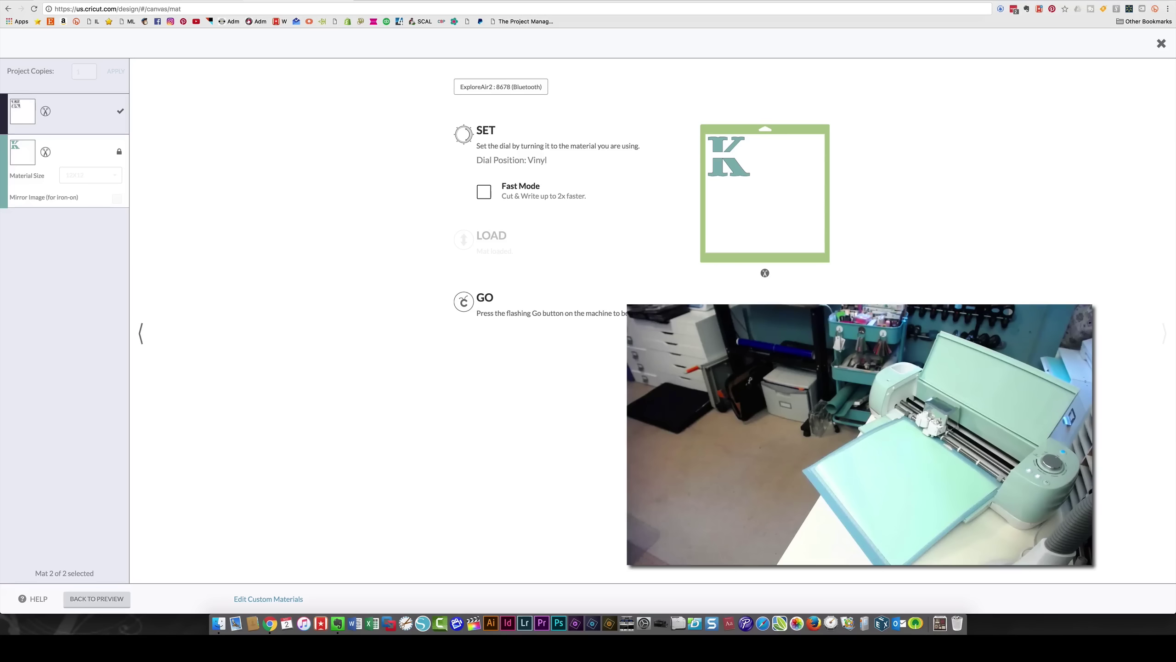
Step: Enable Fast Mode for cutting the second, vinyl mat
click(485, 191)
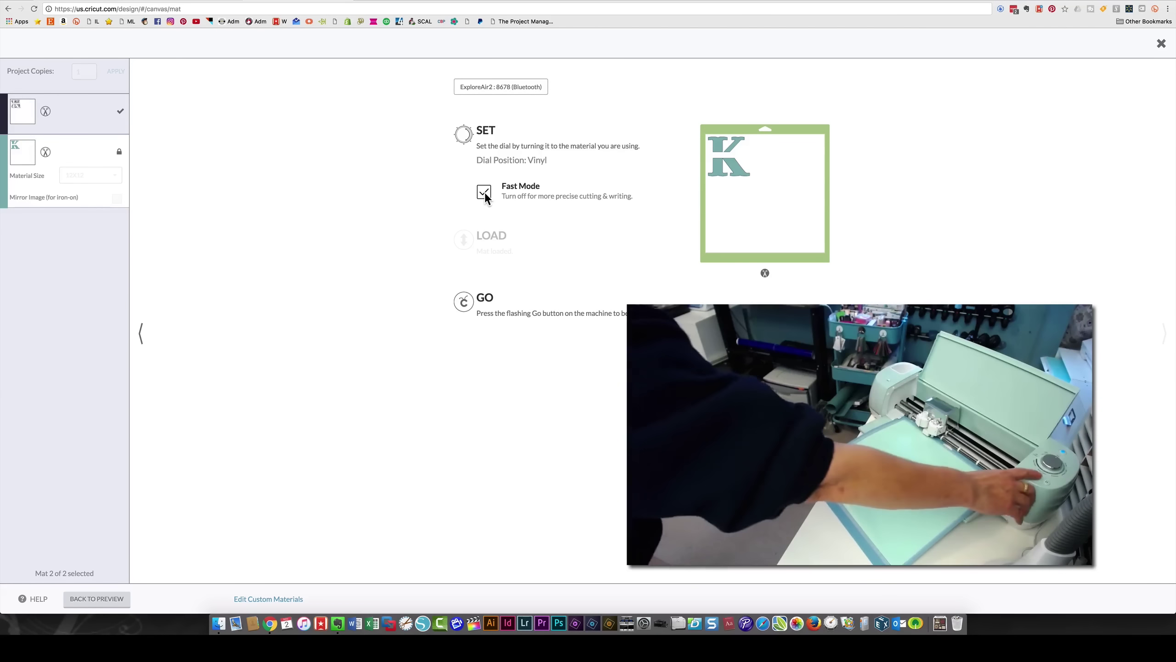